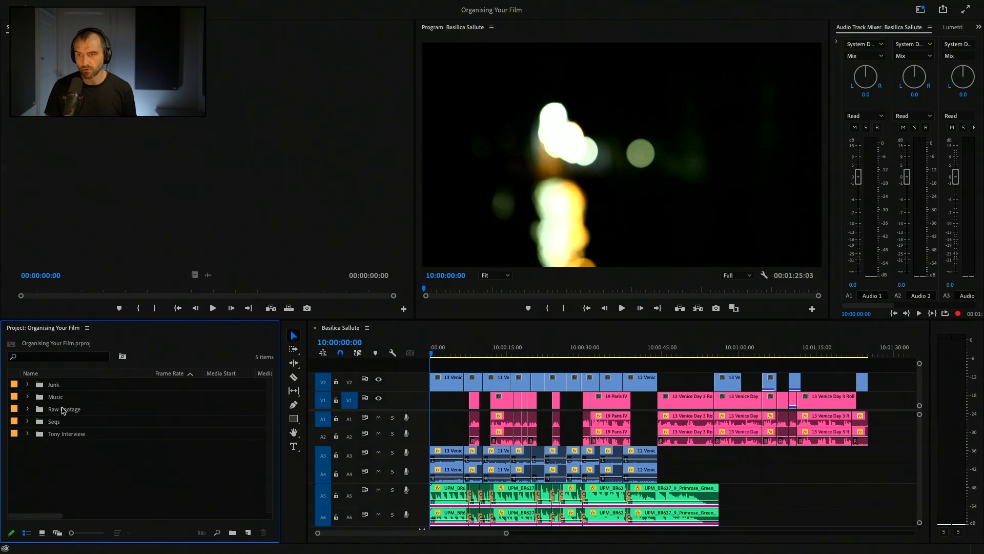
Play the Basilica Sallute sequence through and check its picture at several points along the timeline.
click(435, 360)
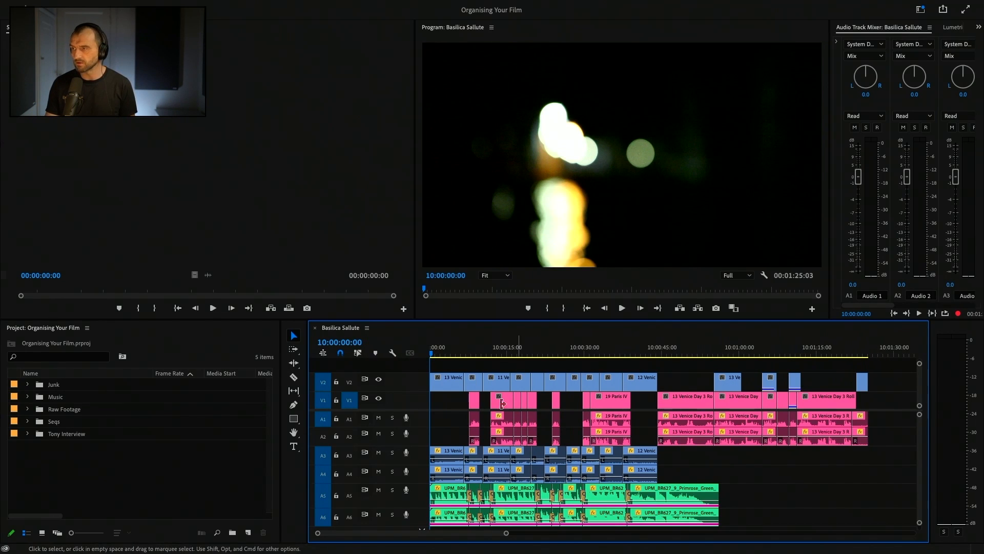
click(622, 308)
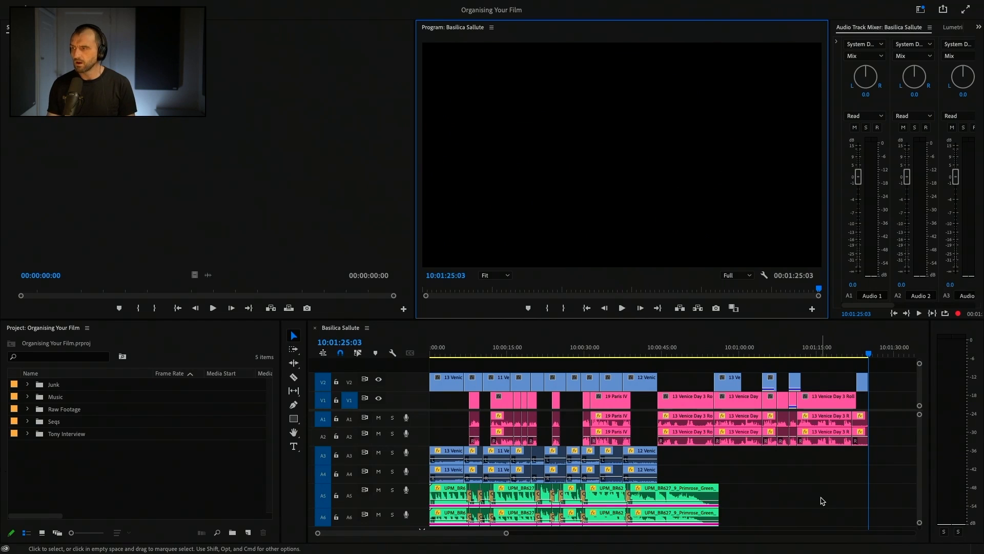
click(673, 346)
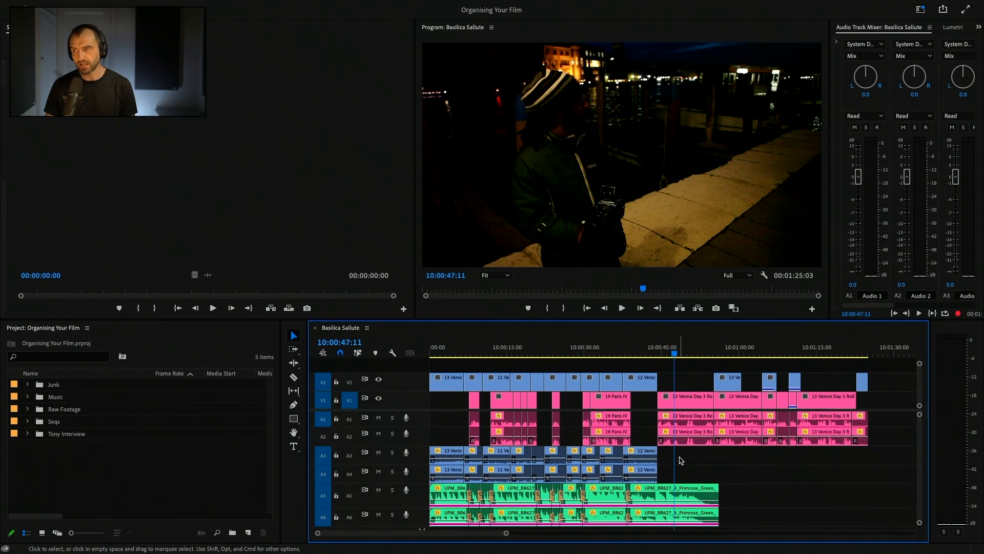
click(515, 354)
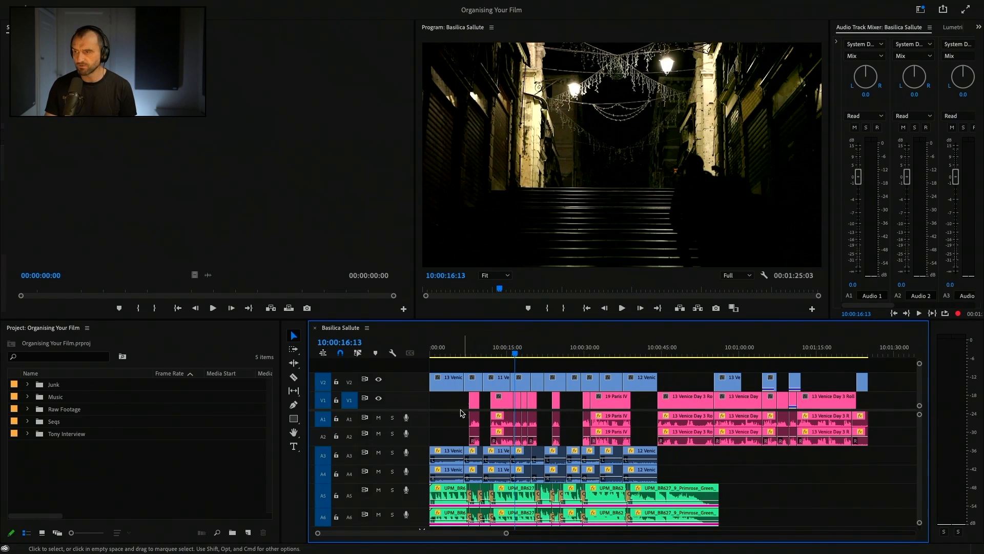
click(446, 354)
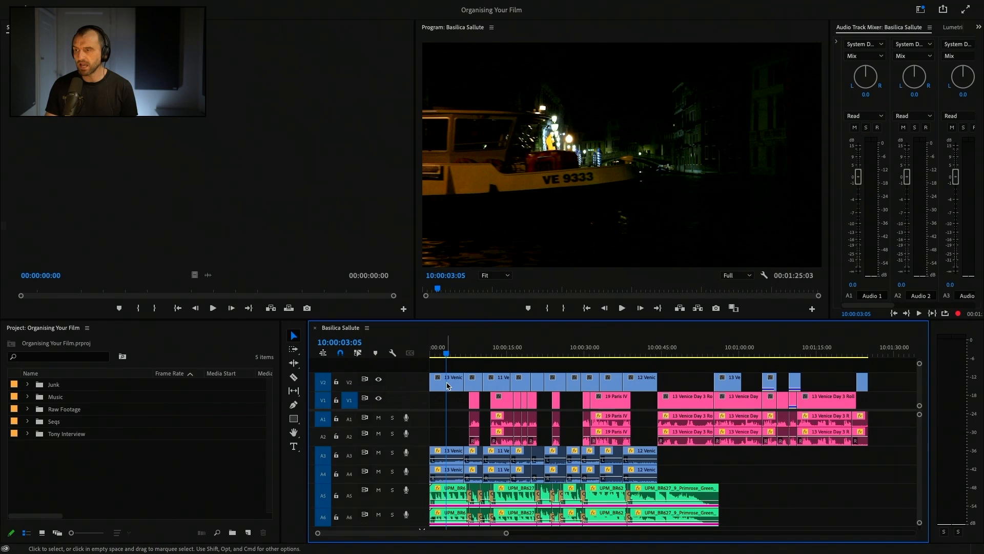
key(Down)
drag(488, 350, 743, 355)
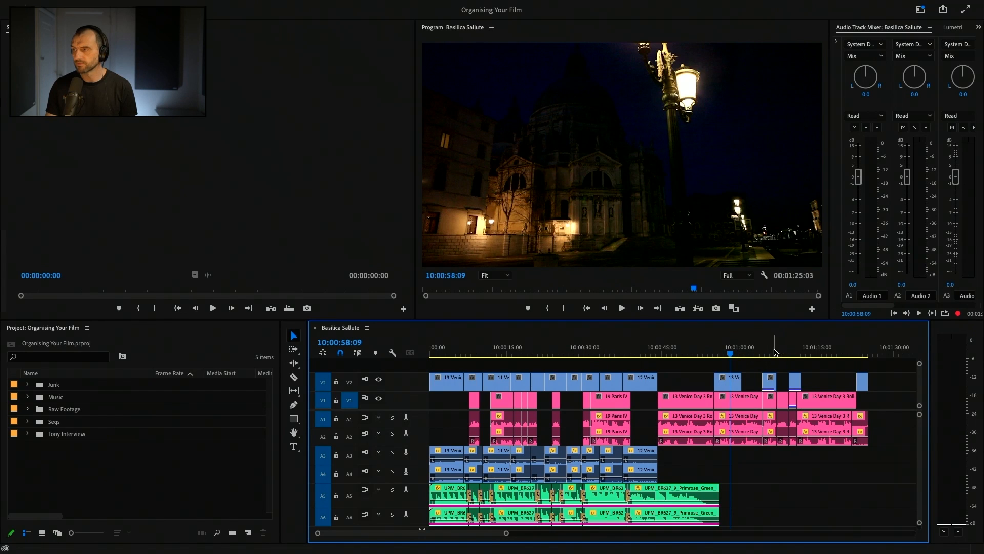
click(791, 353)
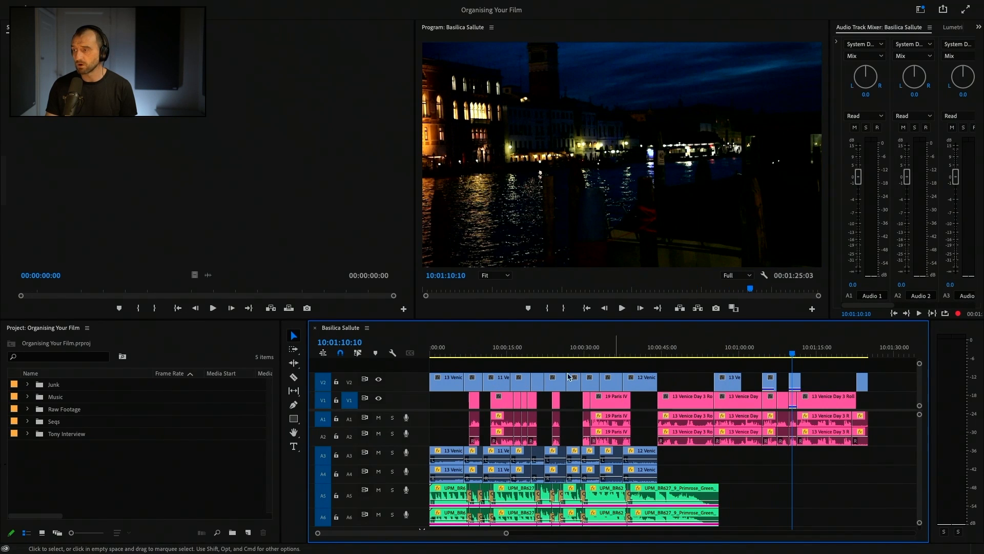
click(445, 351)
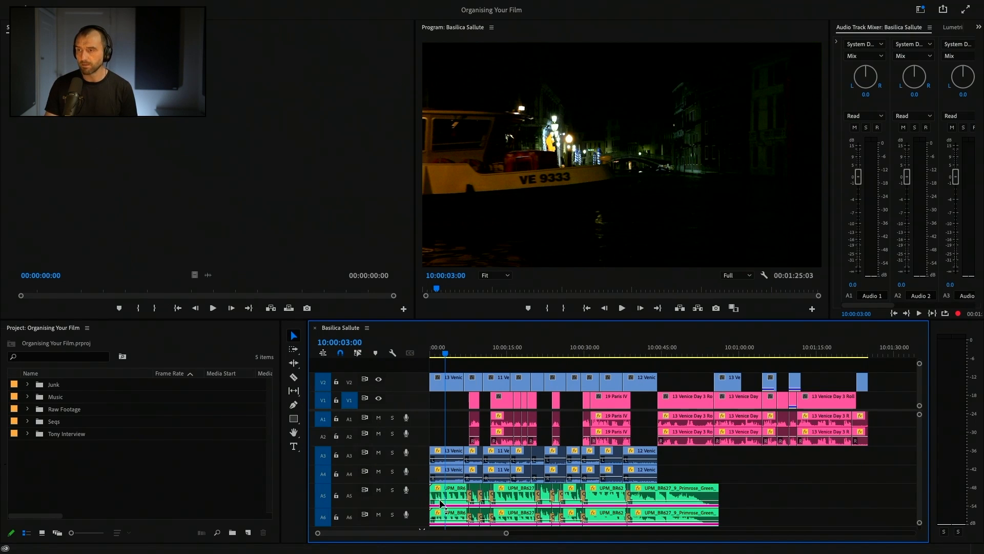
Swap the V1 and V2 source patches and hide the output of video track V2 at the second clip.
click(318, 403)
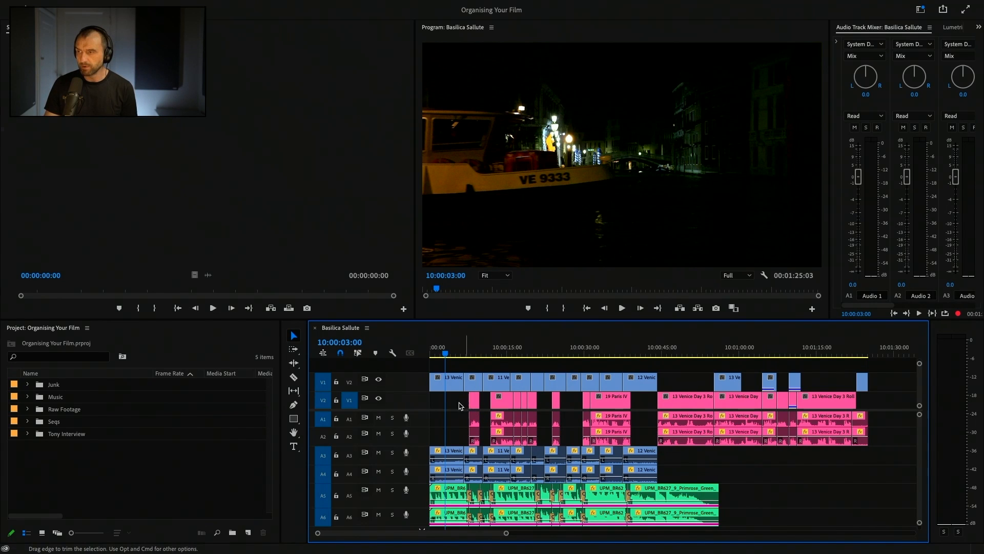
key(Down)
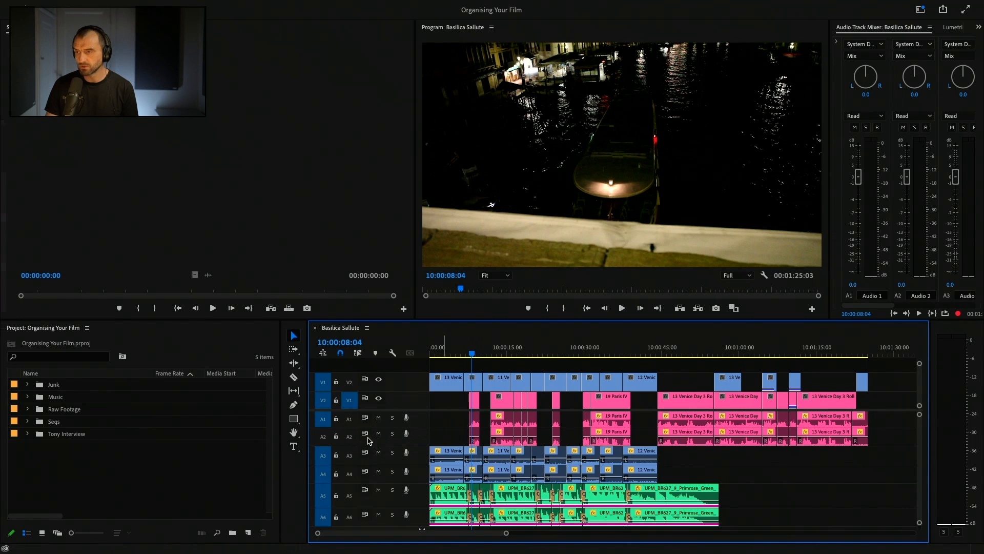
click(379, 377)
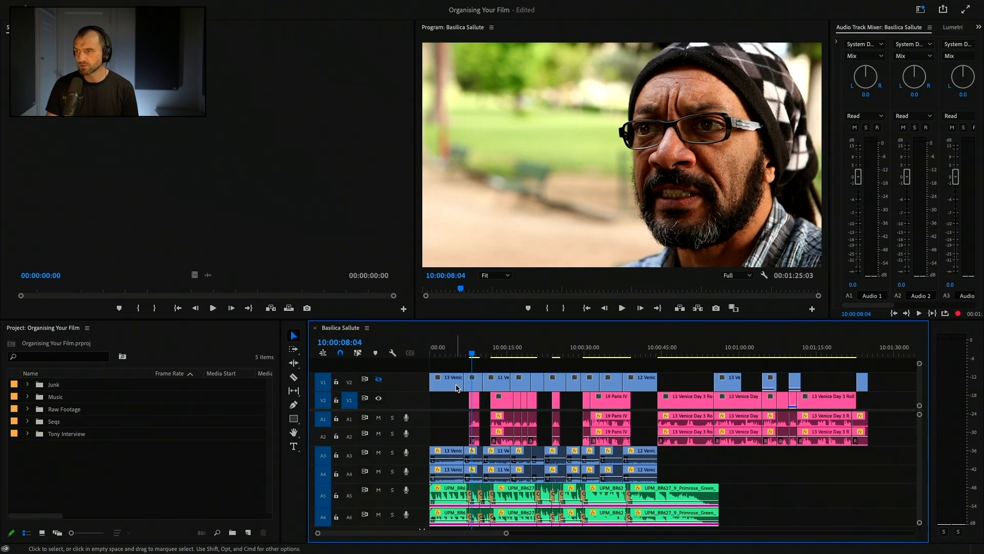
Check the interview footage on V1 at several points, and turn the output of track V2 back on.
drag(472, 357, 696, 354)
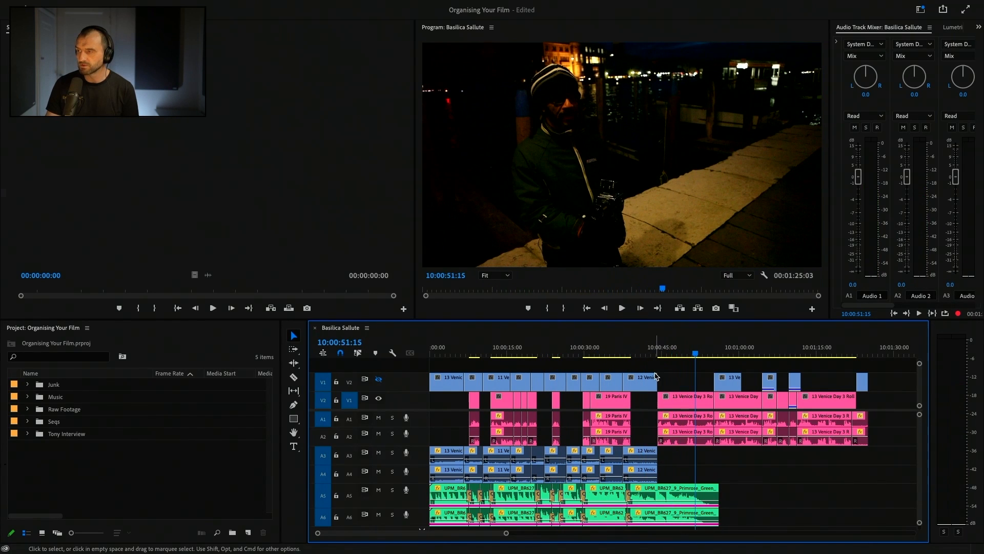
click(619, 354)
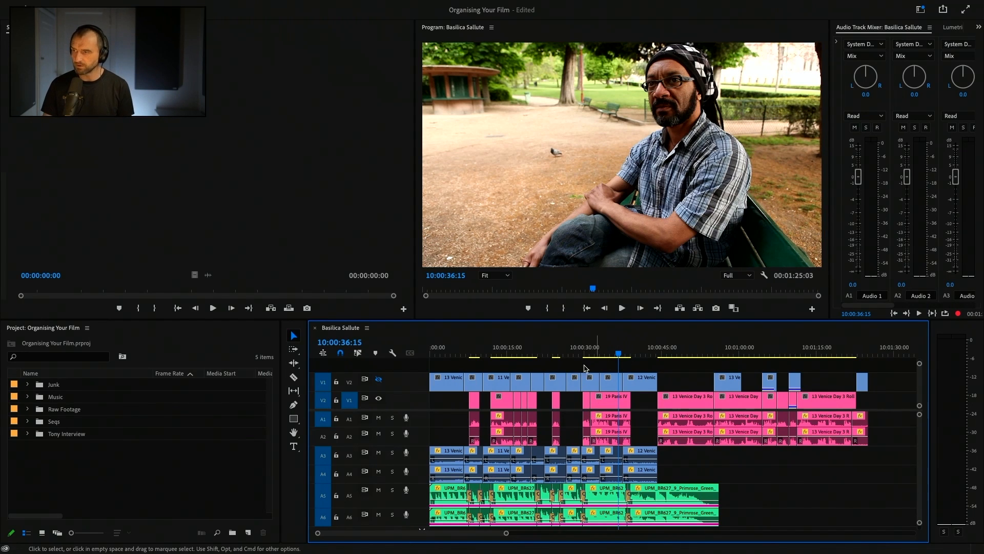
click(473, 354)
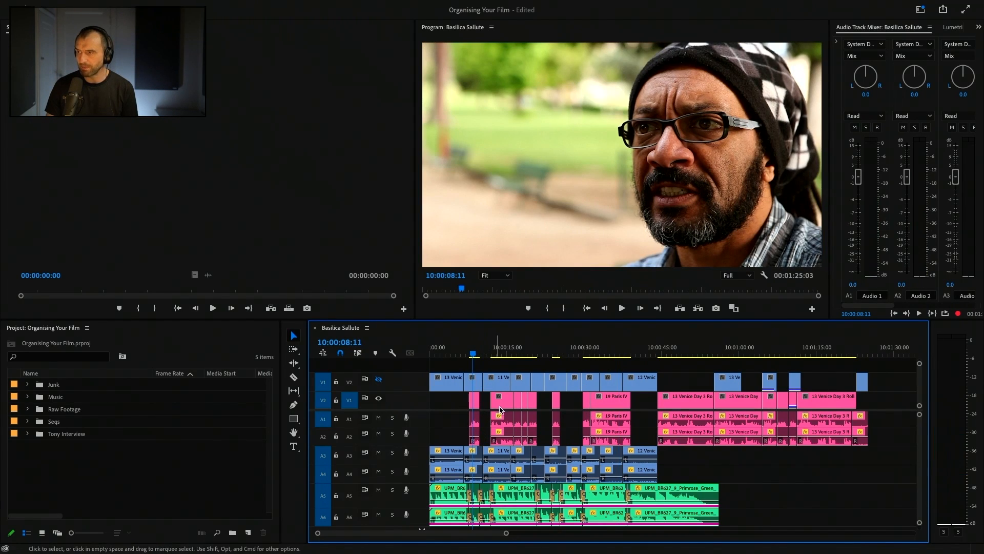
click(495, 350)
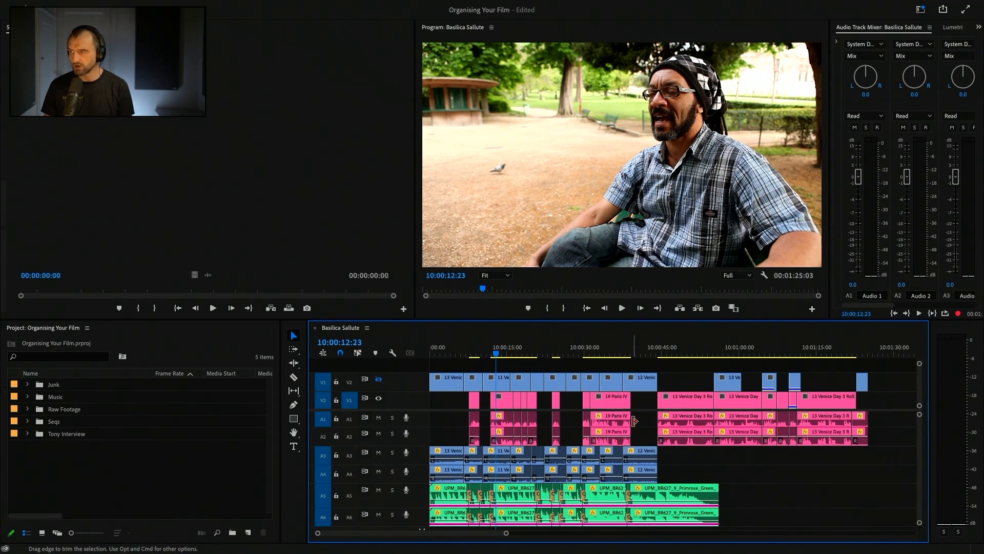
click(680, 362)
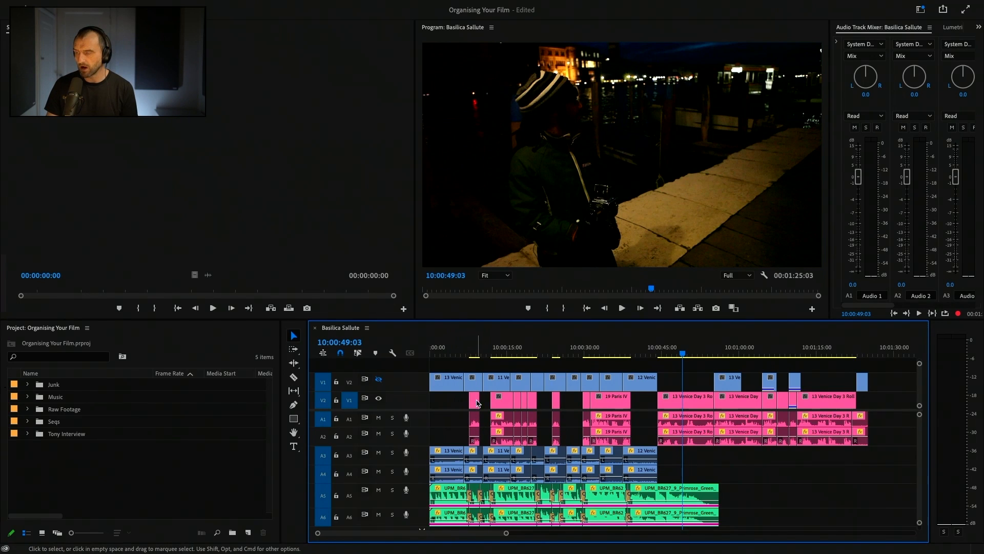
click(379, 380)
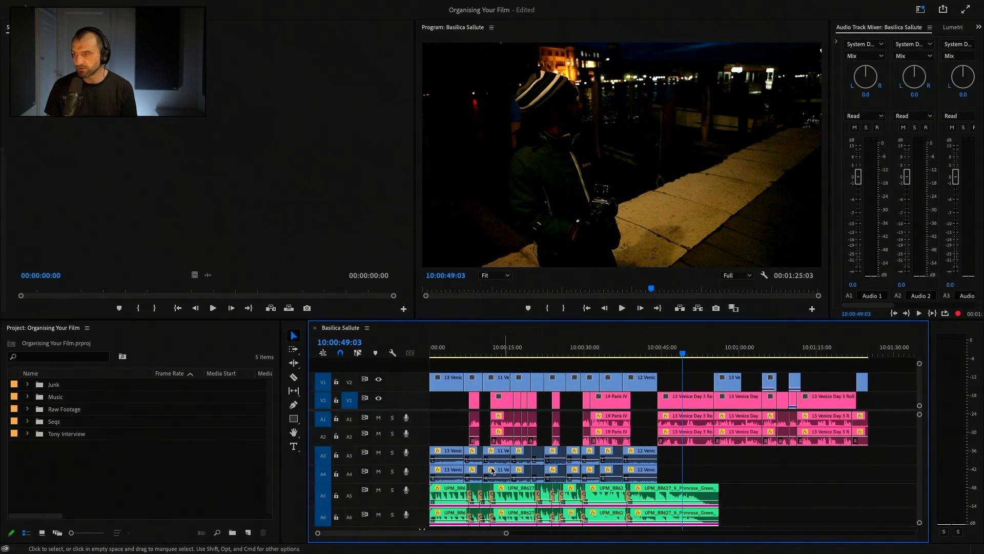
Solo audio tracks A5 and A6, listen to the music from near the sequence start, and turn both solos off.
click(392, 490)
click(392, 514)
click(453, 352)
key(space)
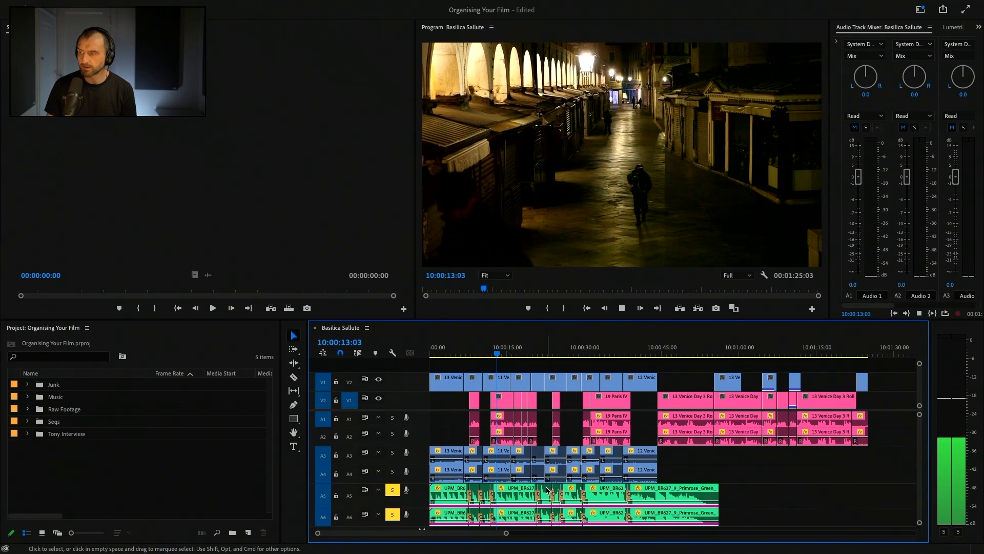
key(space)
click(392, 514)
click(392, 489)
Select all music clips on A5 and A6 and set their label color to Magenta.
drag(738, 517, 429, 484)
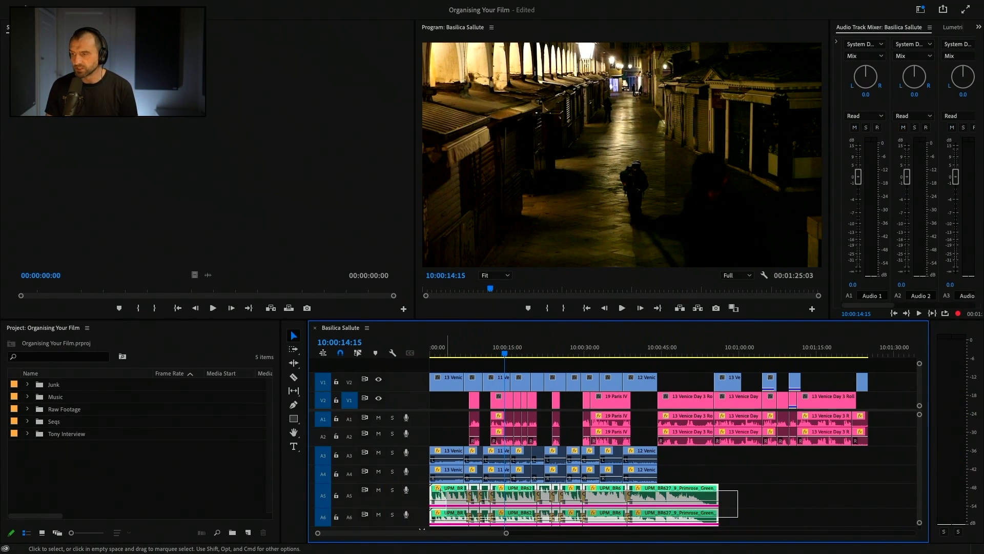
right_click(442, 495)
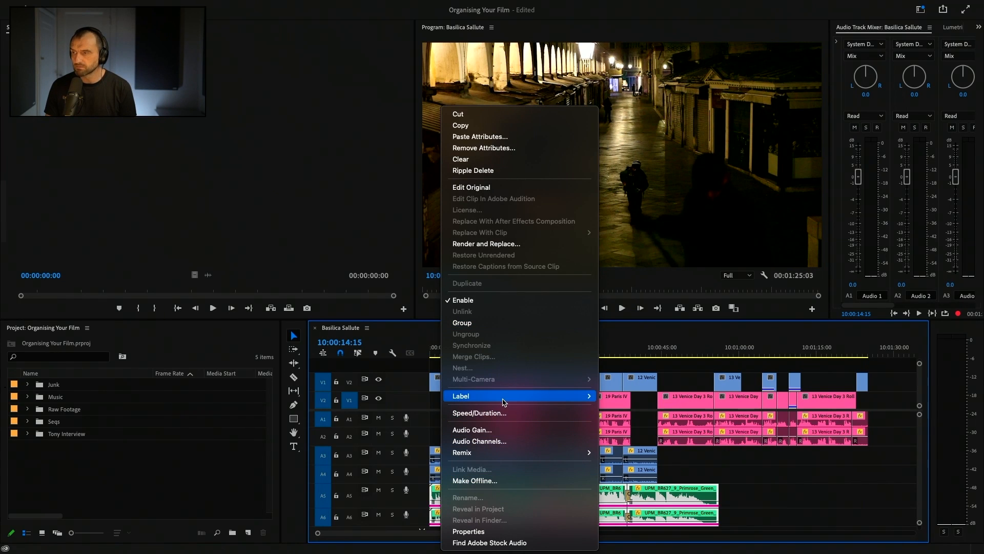
mouse_move(504, 398)
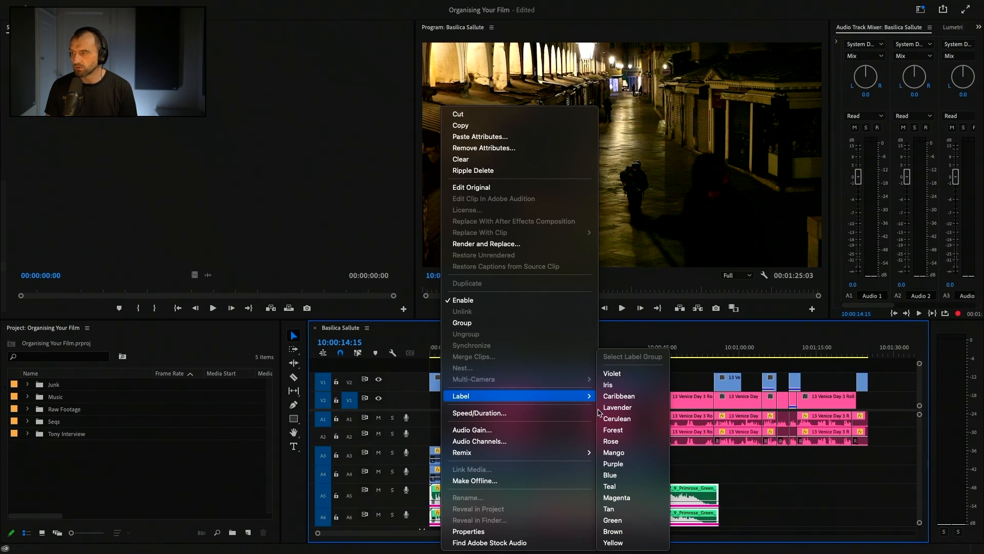
click(639, 498)
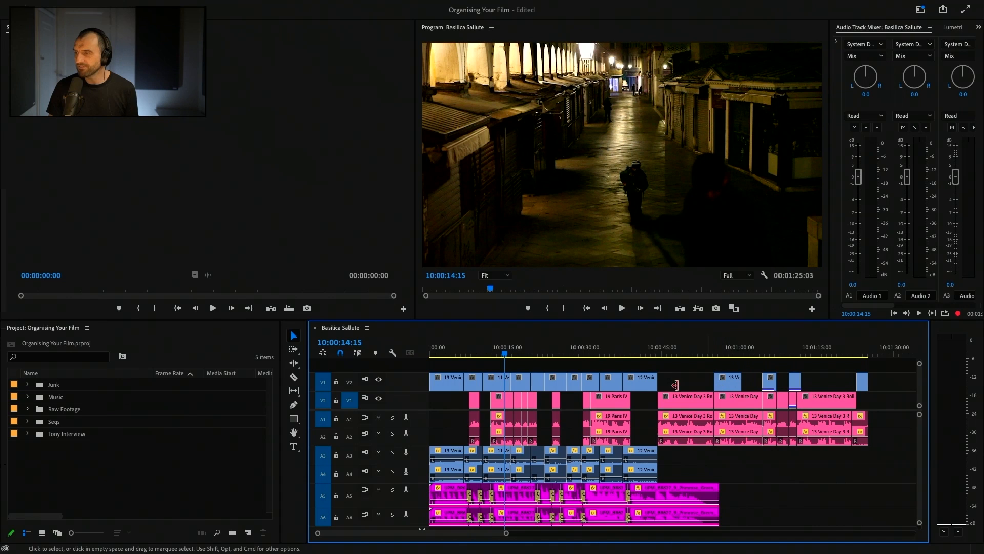
Try moving the V2 clip just before the one-minute mark down onto V1 and sliding it earlier, and undo those edits.
click(732, 386)
drag(732, 385, 732, 404)
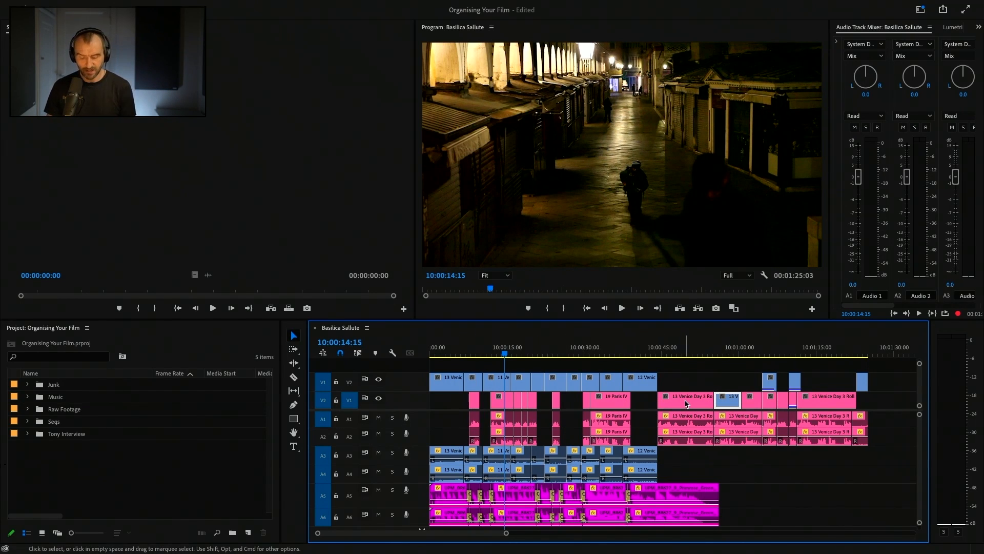
click(741, 402)
drag(743, 401, 715, 402)
key(super+z)
key(super+z)
key(super+z)
key(super+z)
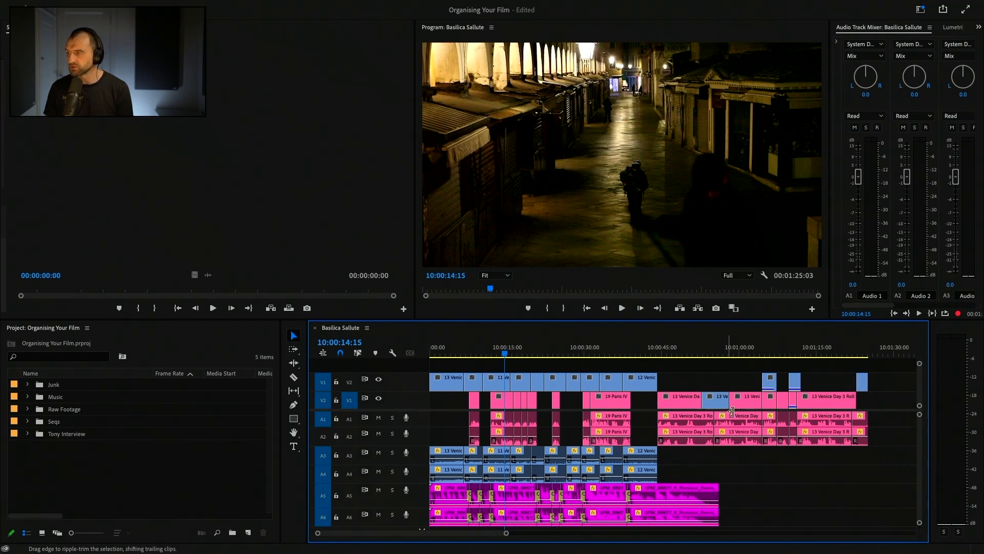
key(super+z)
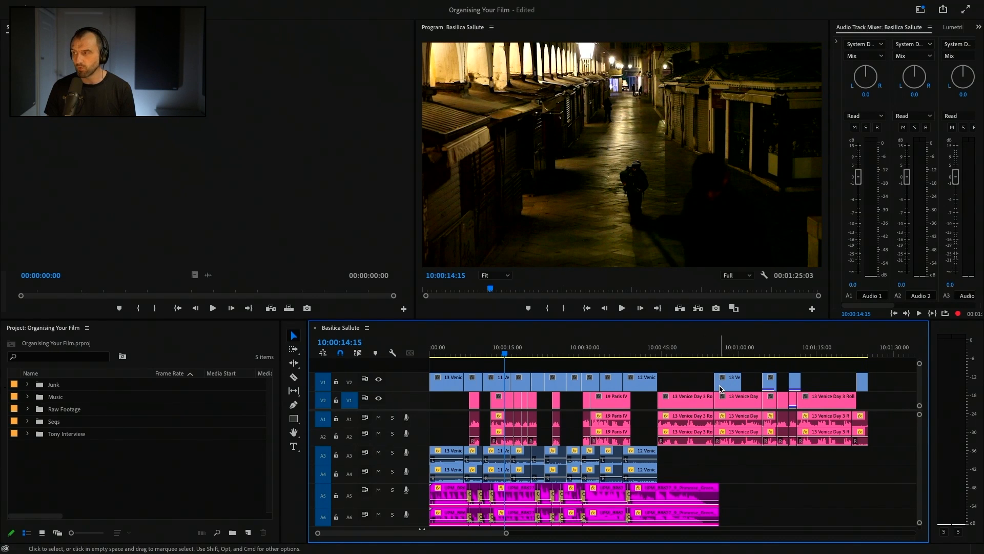
Slide the V2 clip just before the one-minute mark slightly earlier along its own track.
drag(720, 388, 712, 388)
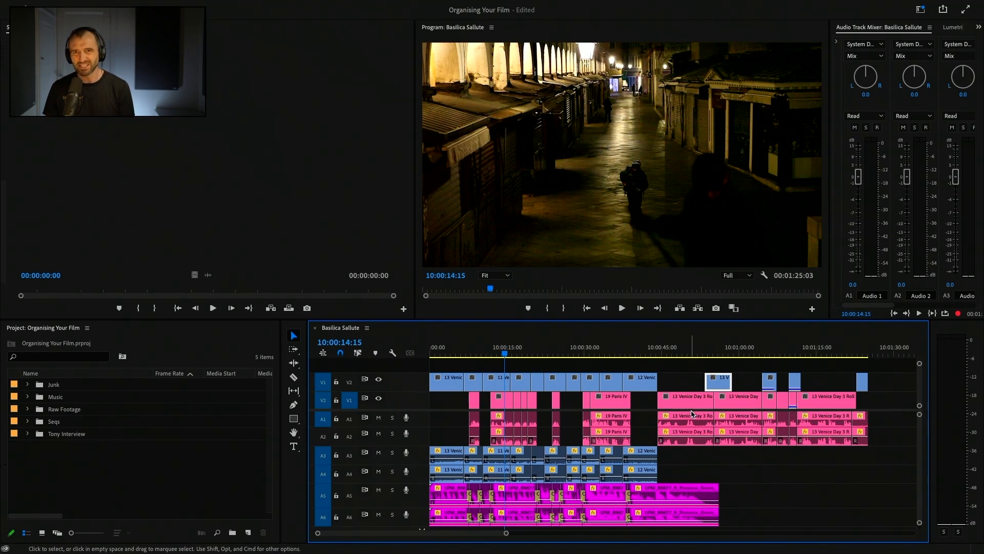
click(695, 367)
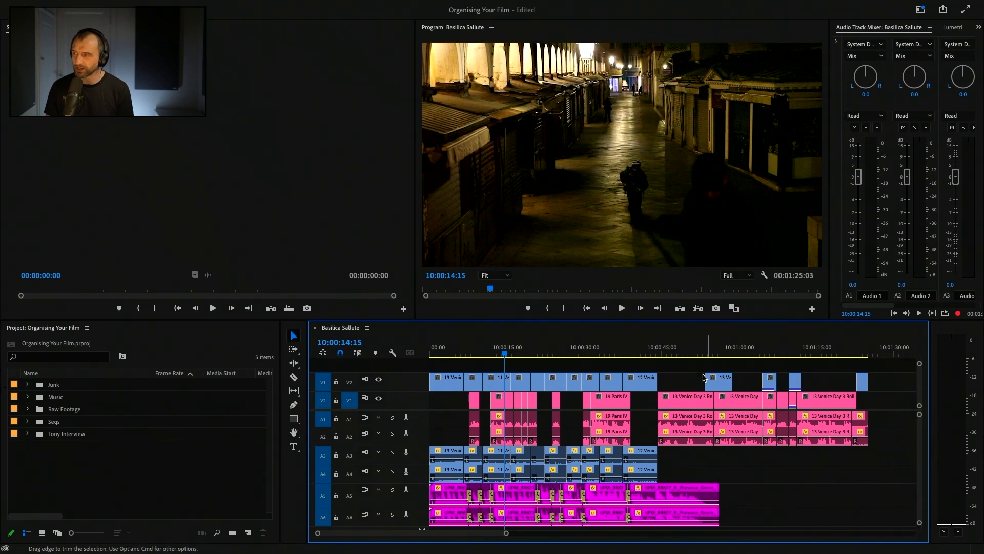
Mark the range from 10:00:50:17 to 10:00:53:10 and target audio tracks A1 and A2 along with V1.
click(692, 352)
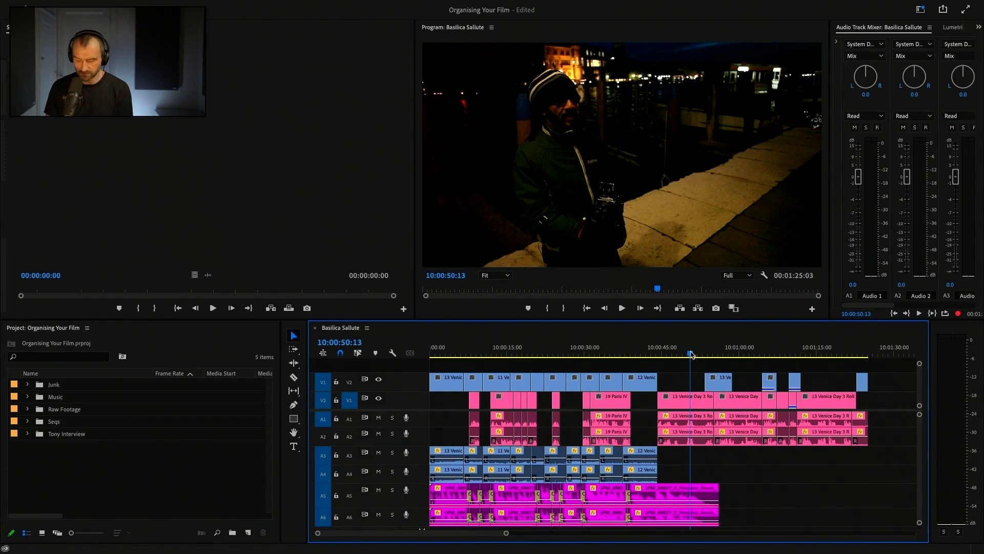
key(space)
click(692, 355)
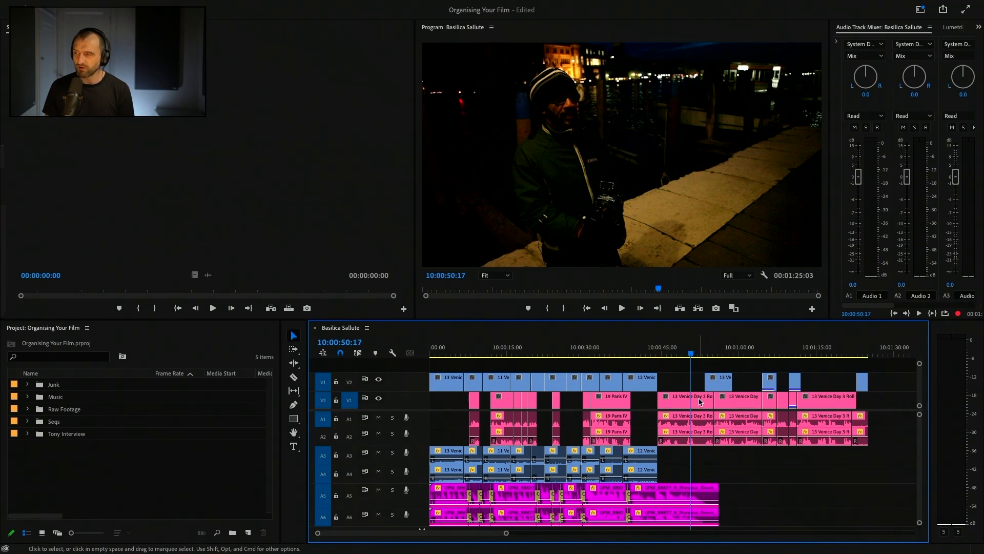
key(i)
click(703, 352)
click(705, 352)
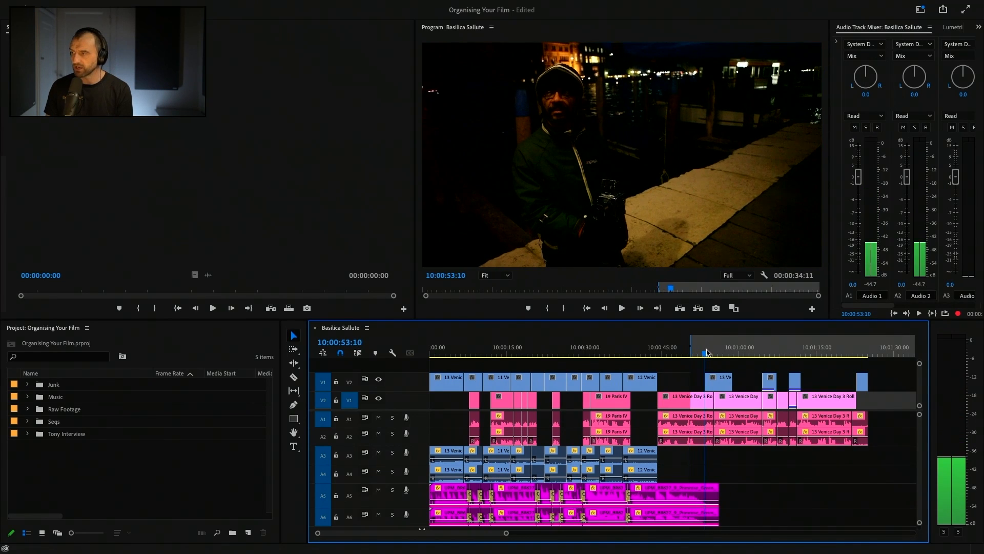
key(o)
click(350, 436)
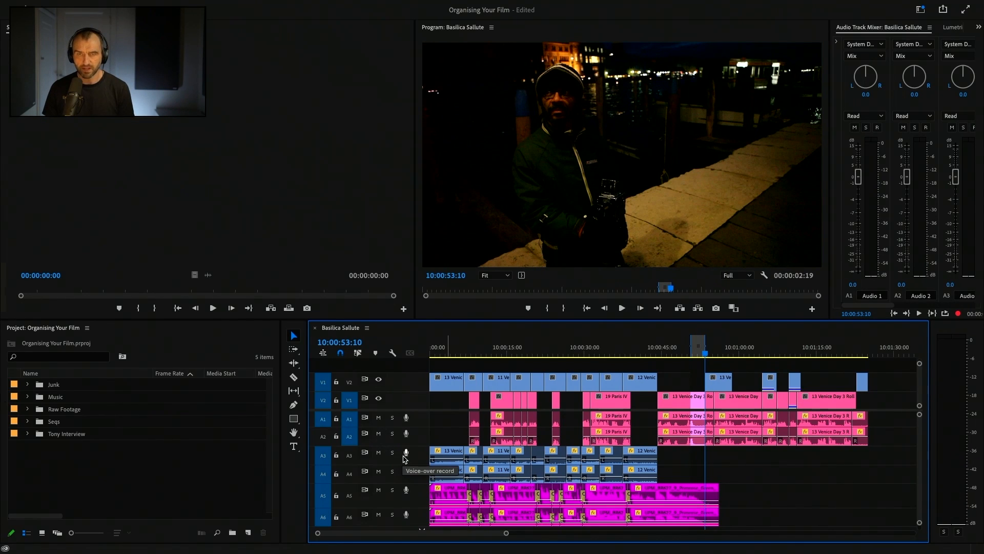
Lift the marked range from V1, A1 and A2, and move all the following video and interview clips earlier to close the gap.
key(semicolon)
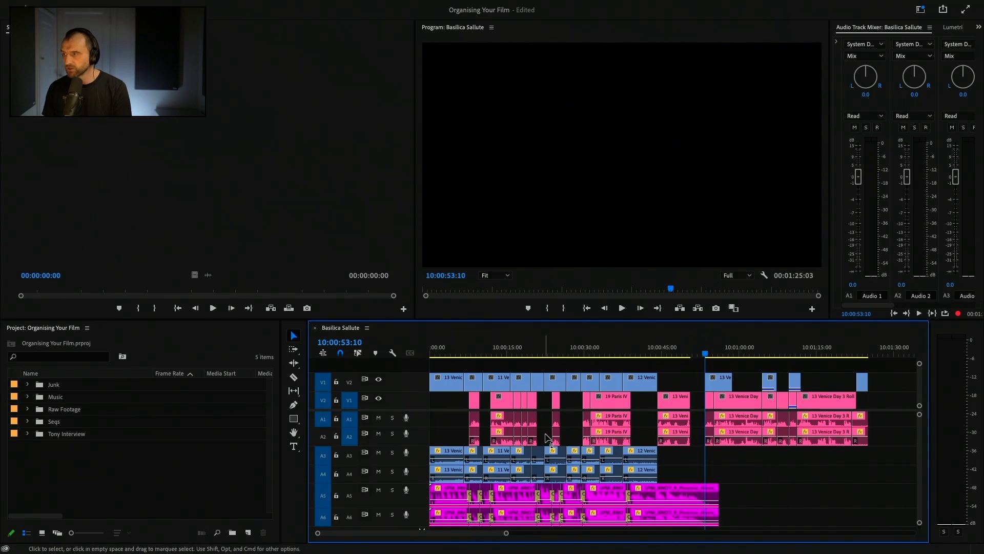
drag(713, 364, 877, 448)
drag(710, 404, 697, 378)
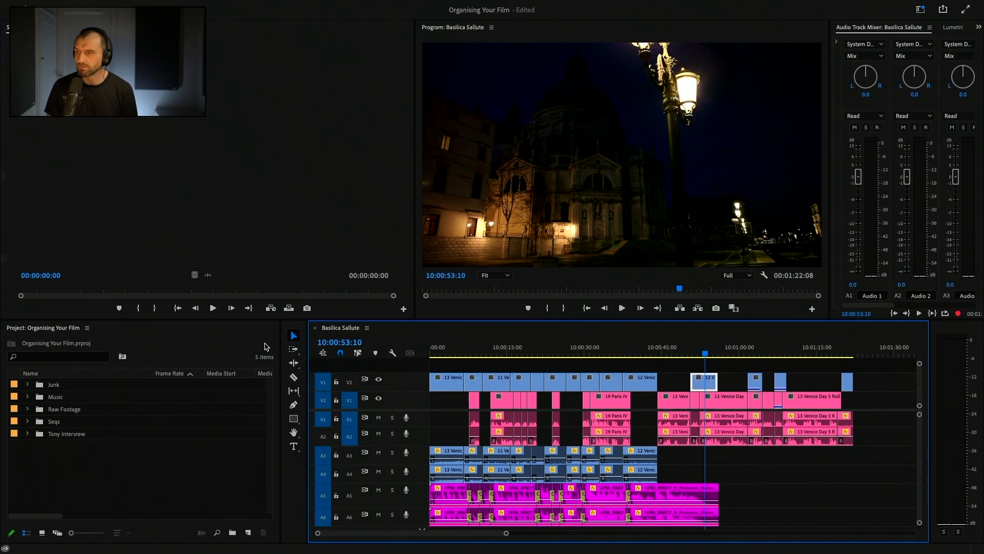
Turn off timeline snapping, try nudging the moved V2 clip slightly earlier, and undo the edits back to before the lift.
click(347, 358)
drag(705, 387, 701, 388)
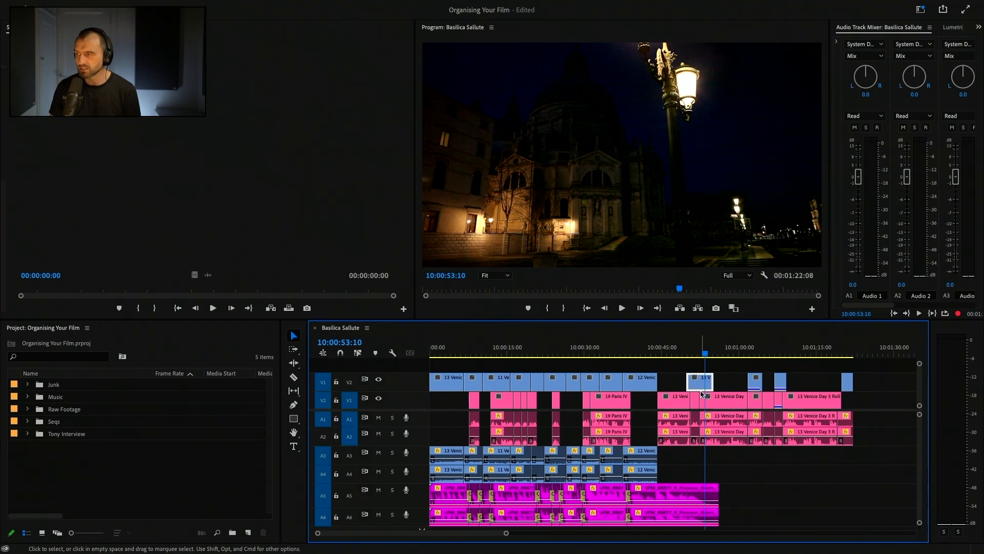
key(super+z)
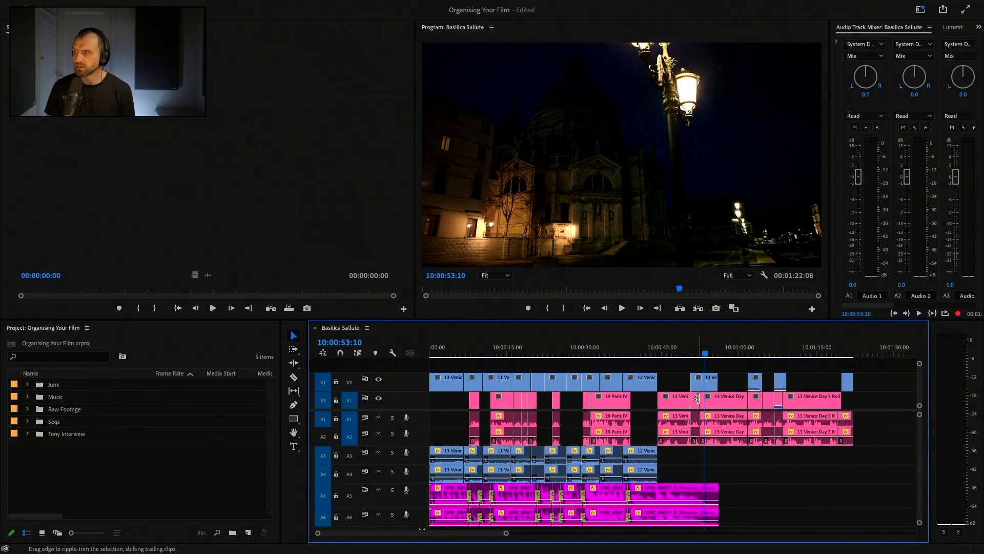
key(super+z)
key(super+z)
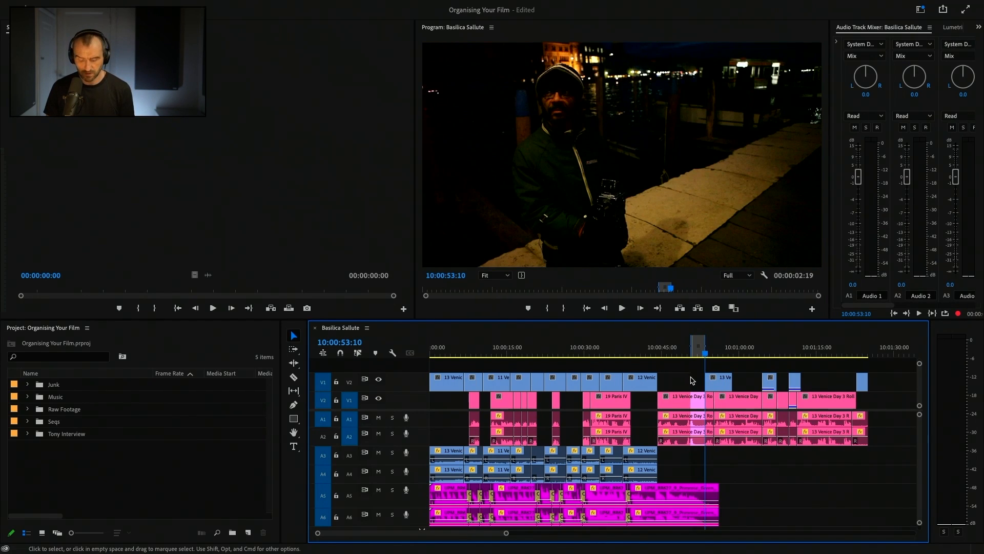